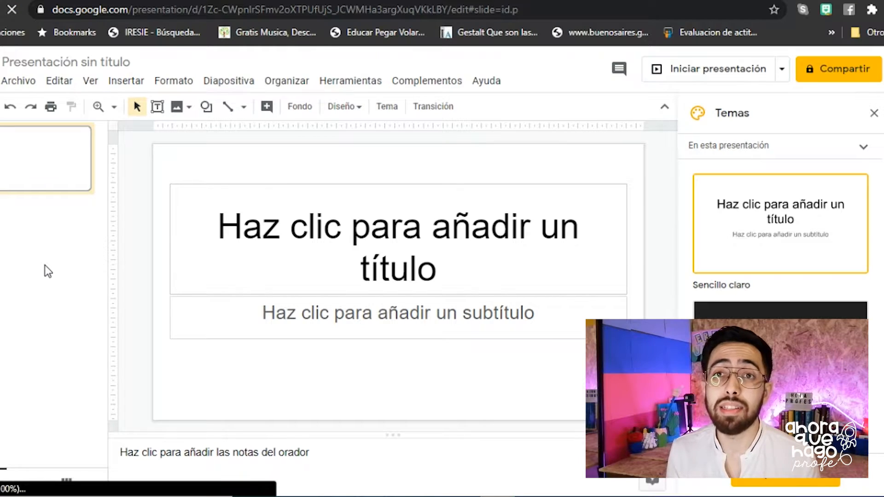
- Close the Temas pane and view the sample group picture in Fotos
click(873, 113)
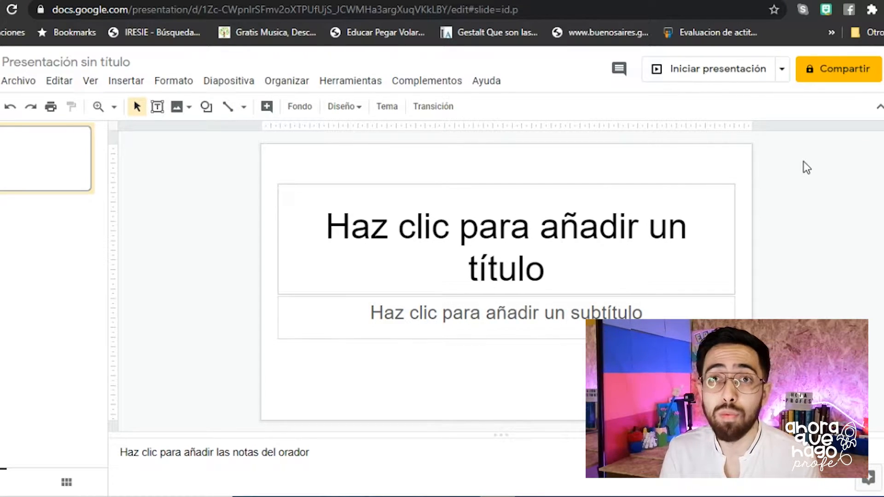
mouse_move(569, 496)
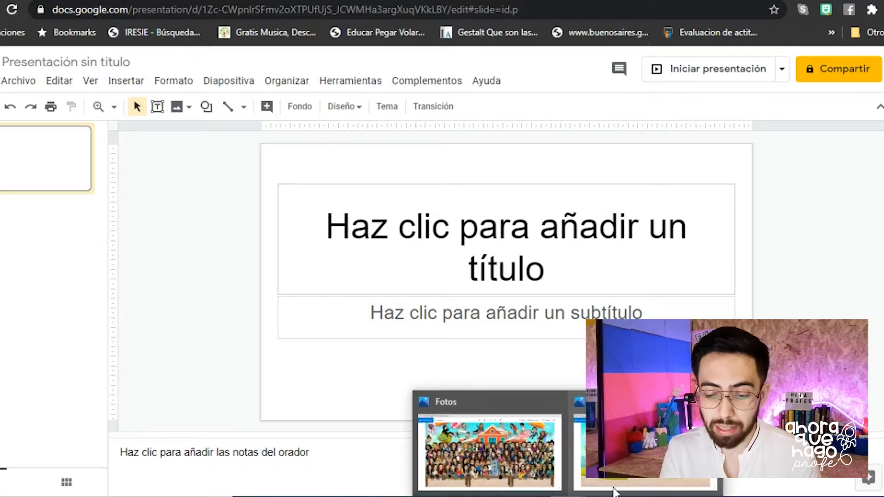
click(620, 484)
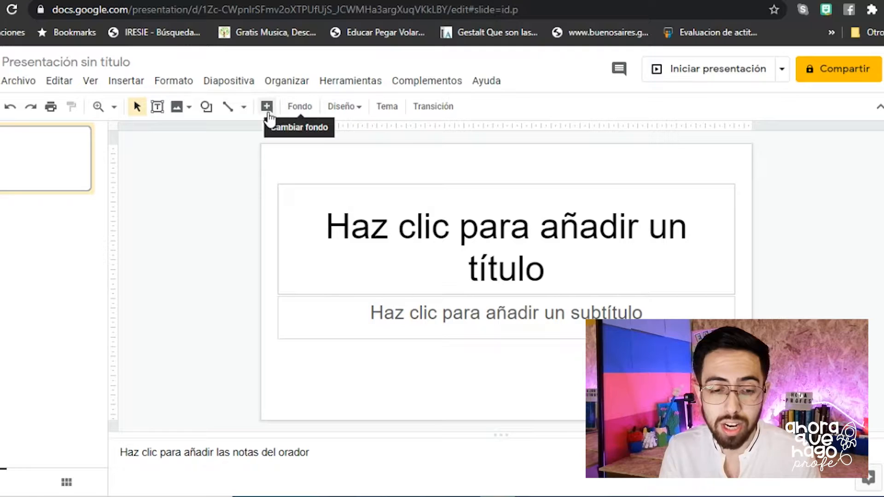
- Set the School picture from the Escritorio folder as the slide's background image
click(299, 108)
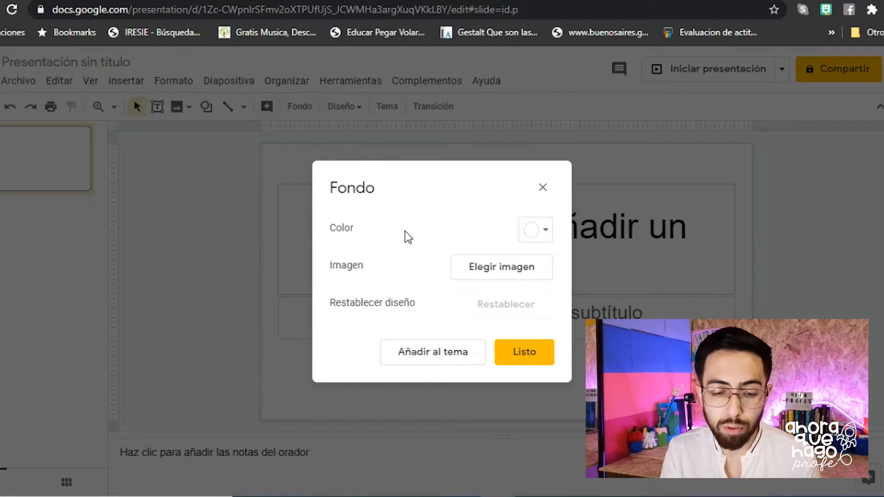
click(486, 272)
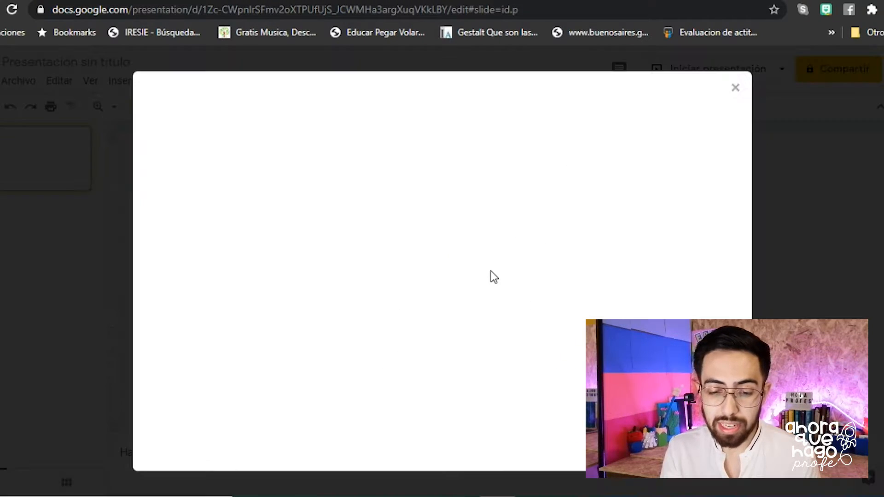
click(450, 373)
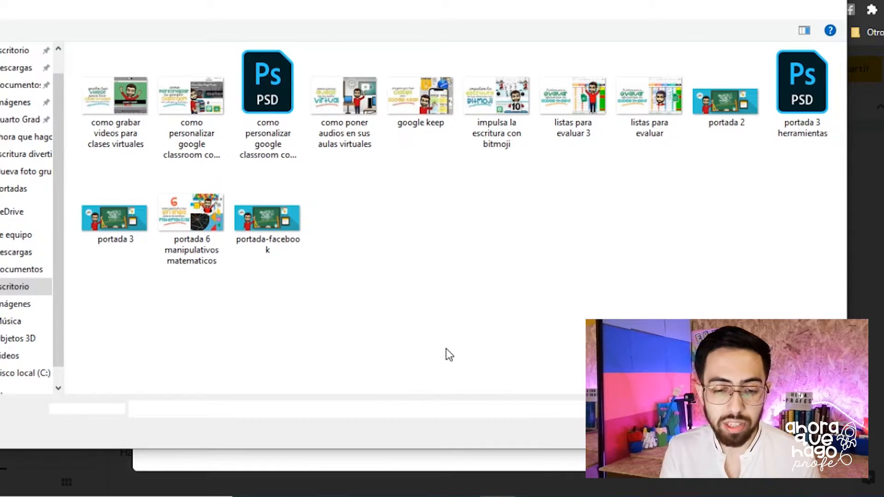
scroll(23, 101, up, 1)
click(18, 79)
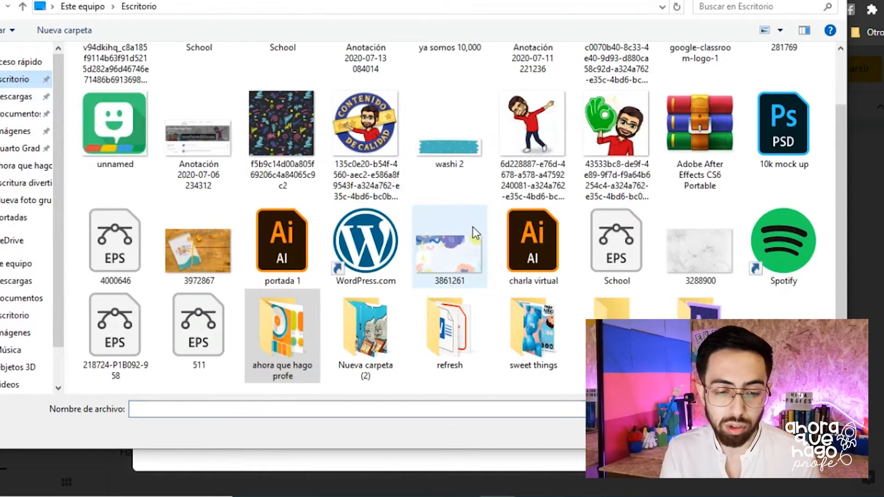
scroll(474, 228, up, 1)
click(218, 118)
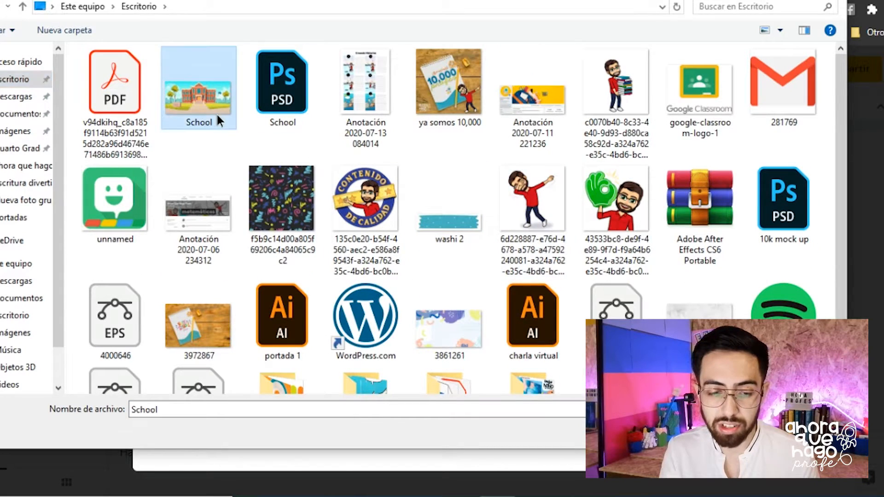
double_click(217, 117)
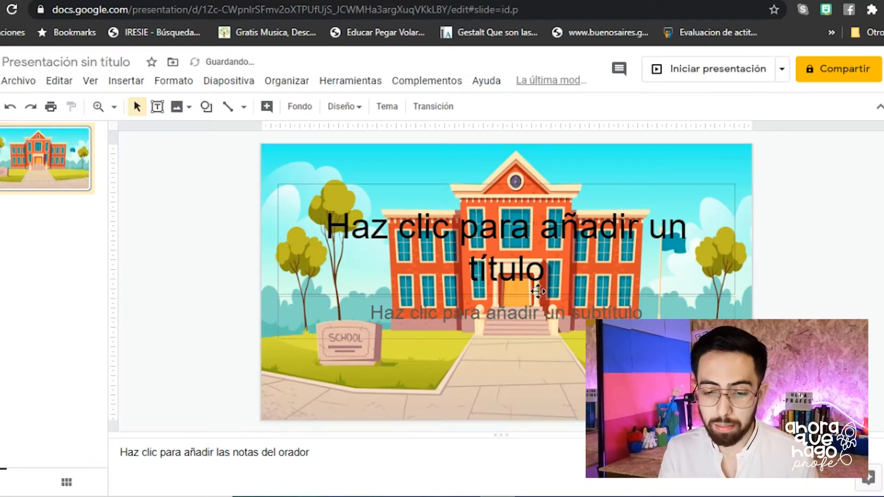
- Delete the title and subtitle placeholders from the slide
click(537, 294)
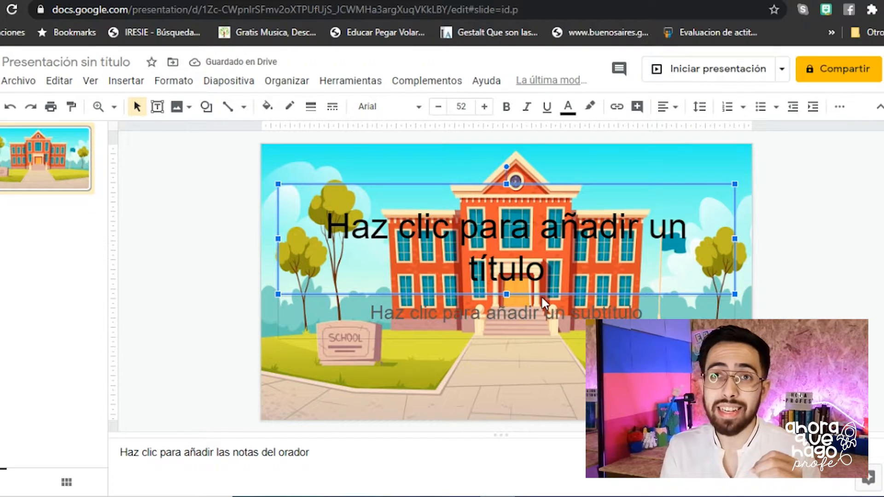
key(Delete)
click(548, 296)
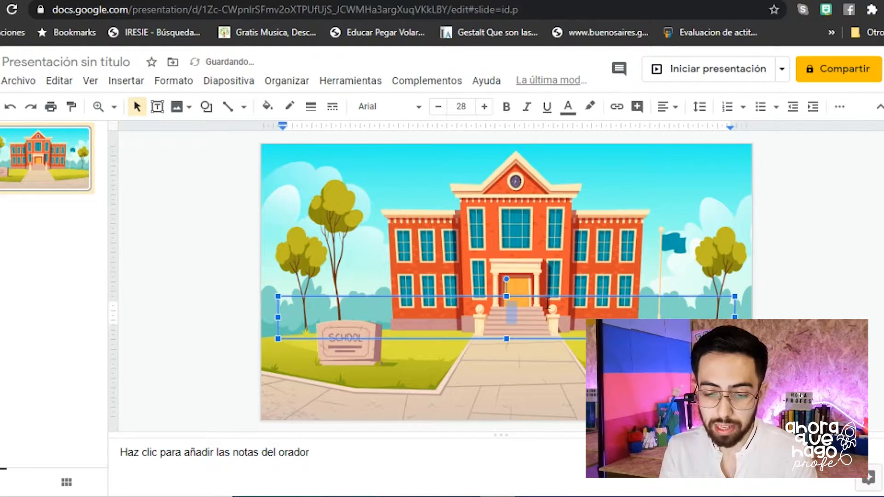
key(Delete)
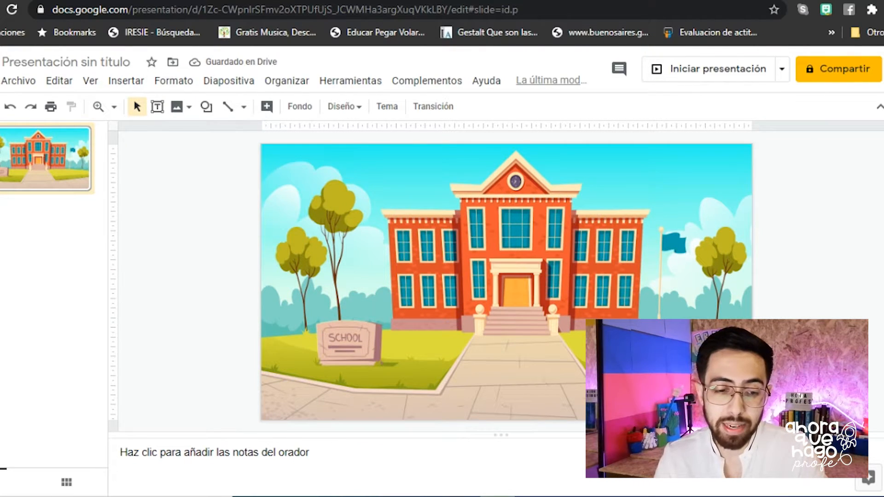
click(126, 81)
mouse_move(151, 115)
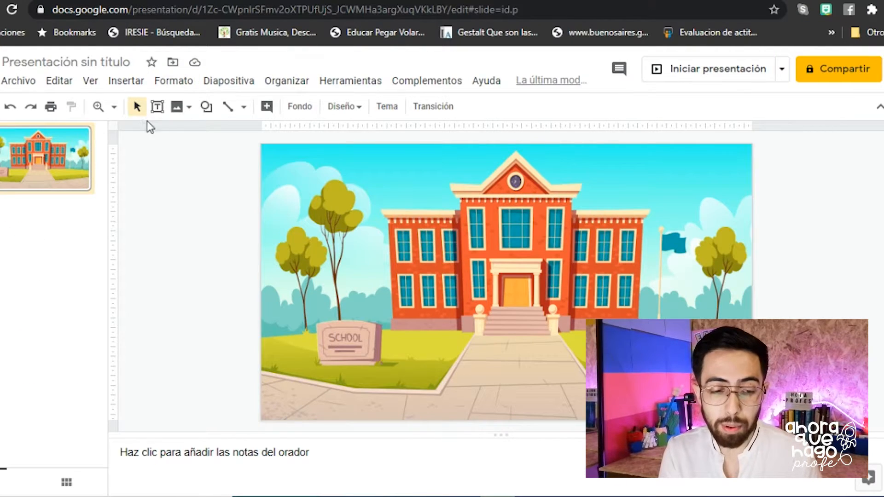
click(125, 81)
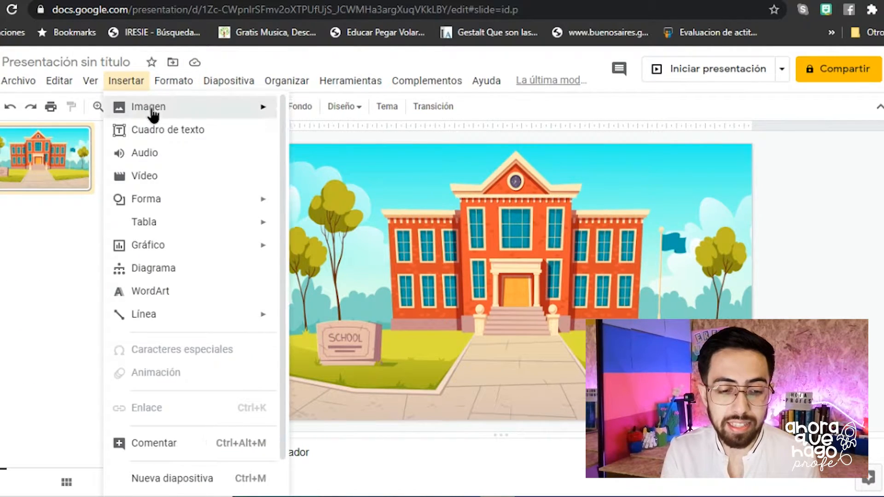
mouse_move(153, 116)
click(327, 135)
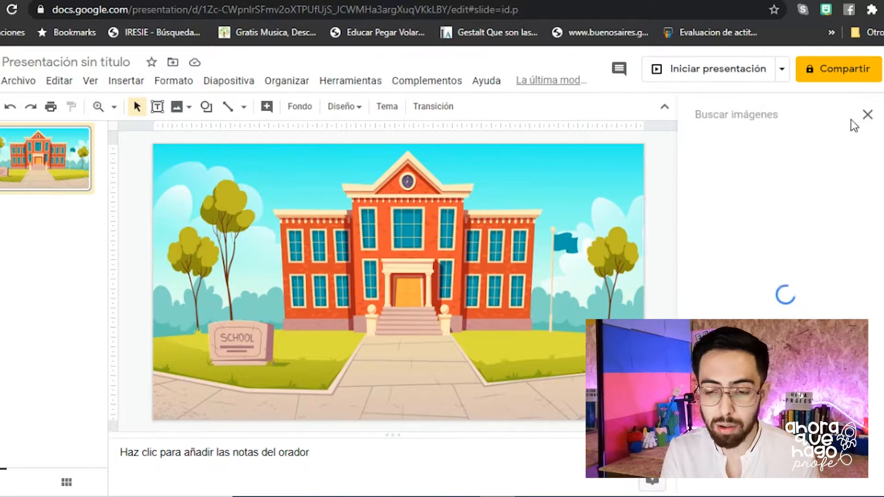
click(866, 115)
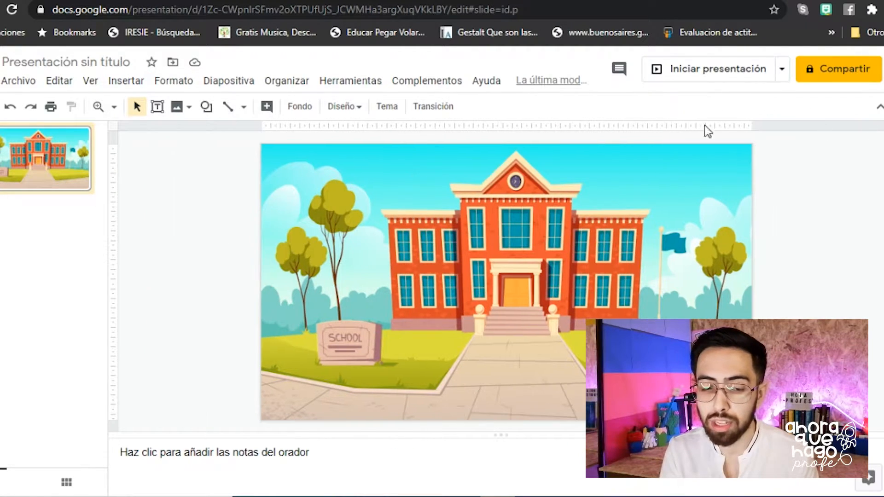
- Open google.com in a new browser tab and return to the presentation
key(ctrl+t)
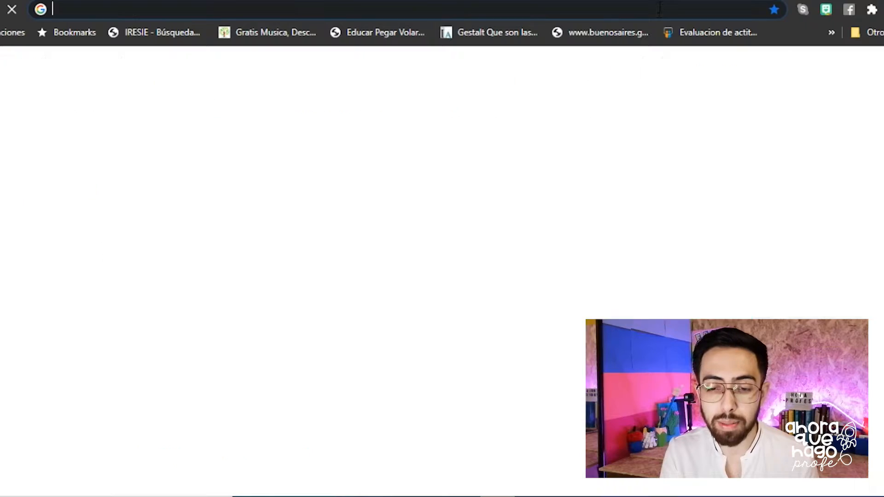
text(google.com)
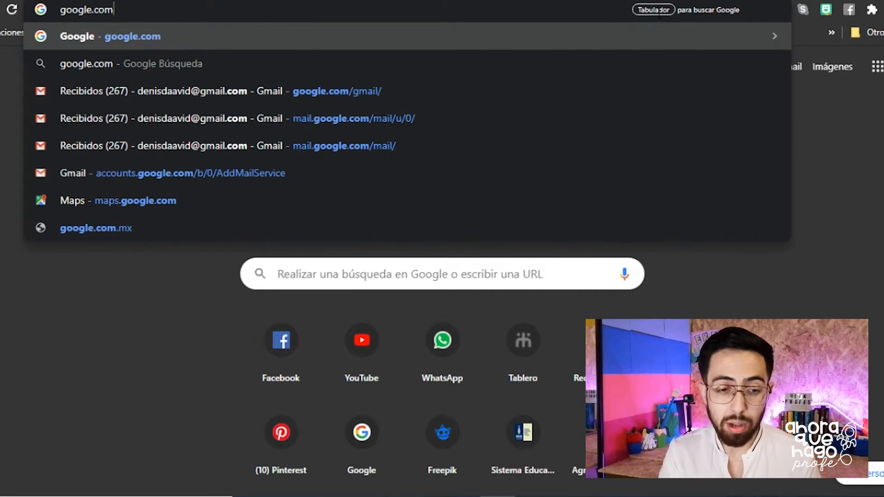
key(Return)
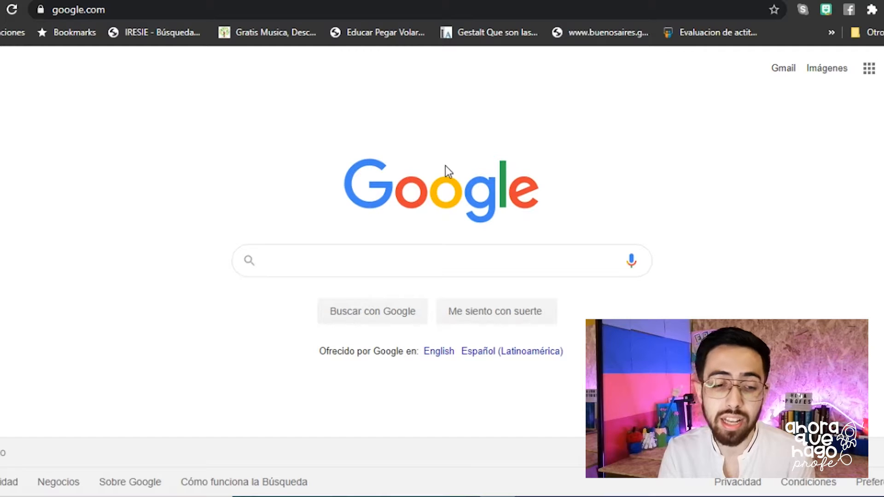
click(234, 0)
click(231, 0)
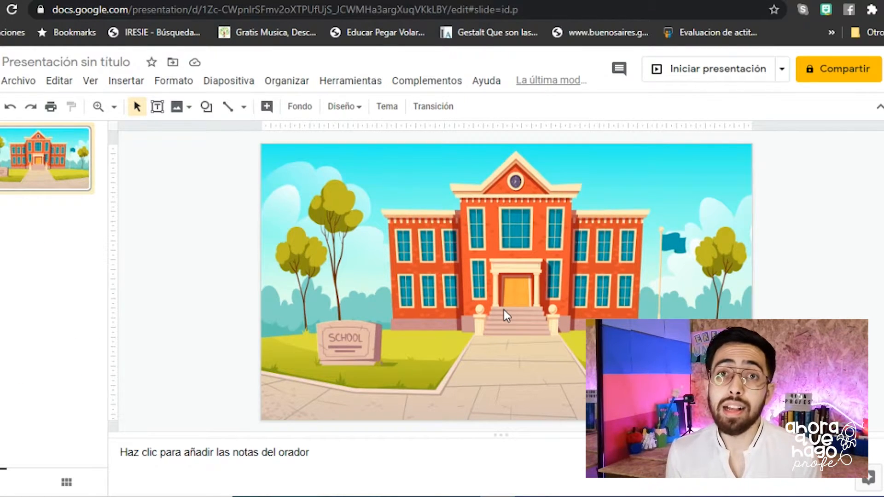
- Paste the copied wooden benches image and resize it to span the slide's full width along its lower edge
key(ctrl+v)
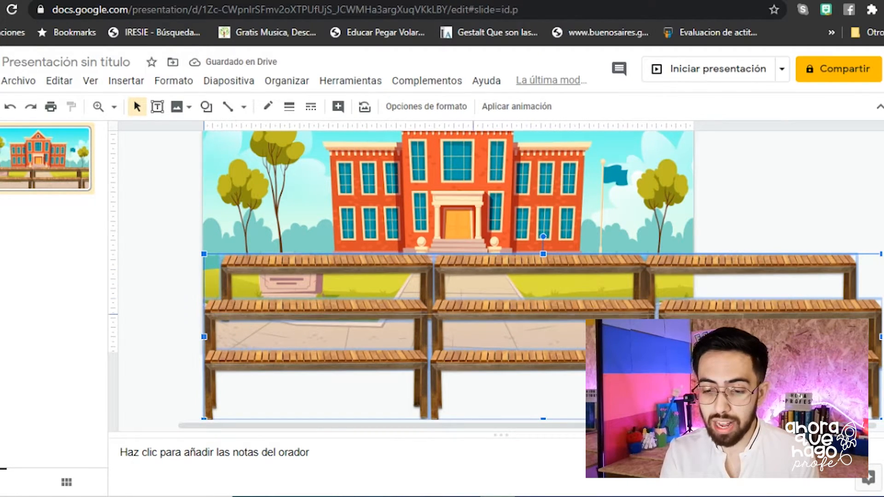
drag(739, 315, 676, 345)
drag(610, 372, 609, 293)
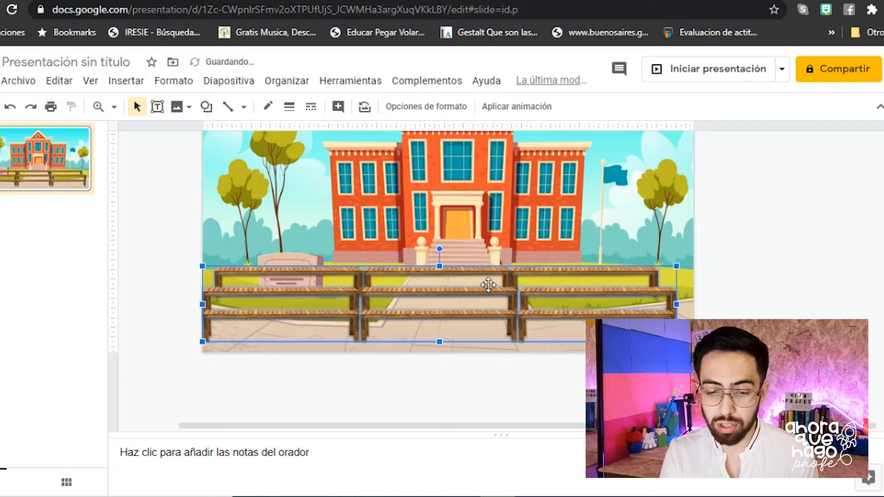
drag(440, 266, 482, 248)
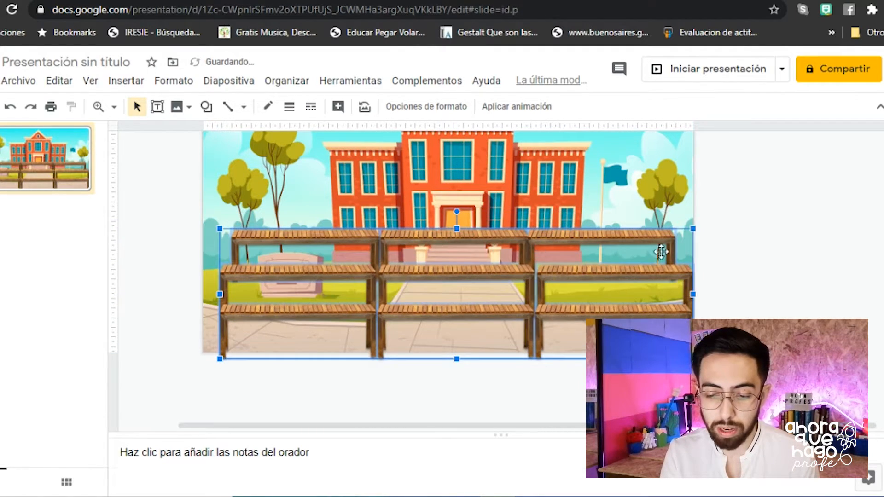
drag(219, 294, 201, 295)
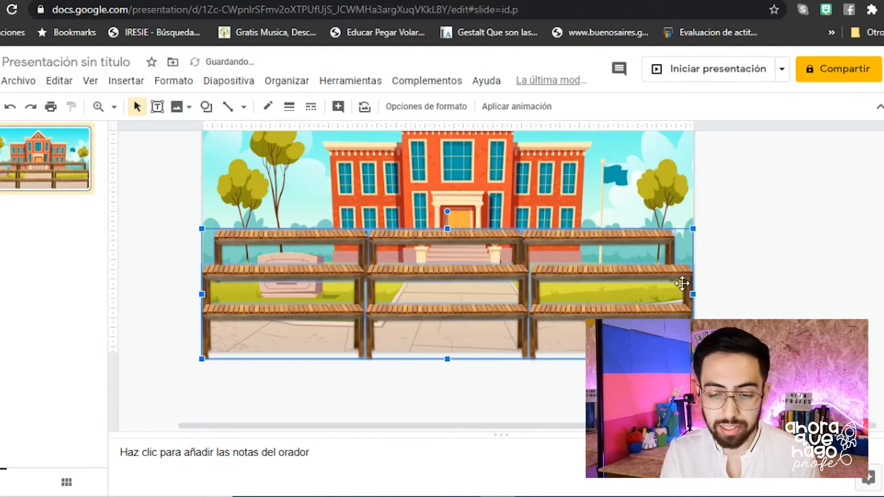
click(719, 297)
scroll(719, 299, up, 2)
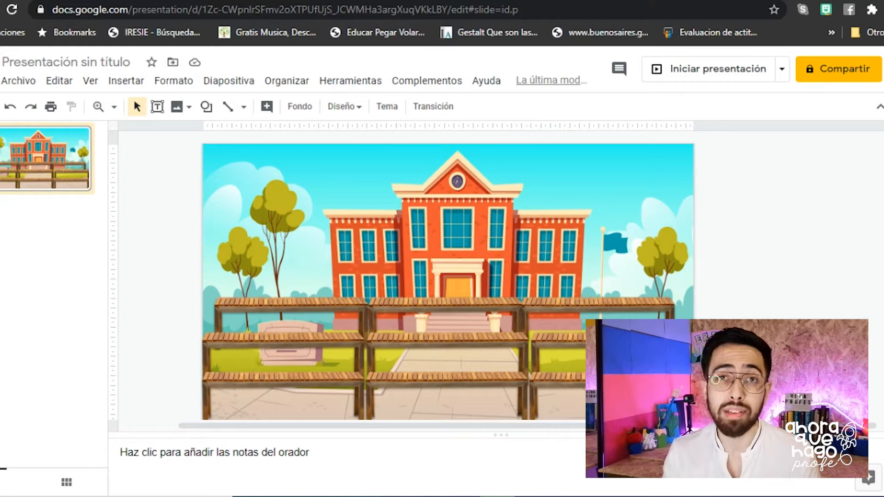
- Start sharing the presentation and save it under the name "Fotografía grupal a distancia"
click(824, 79)
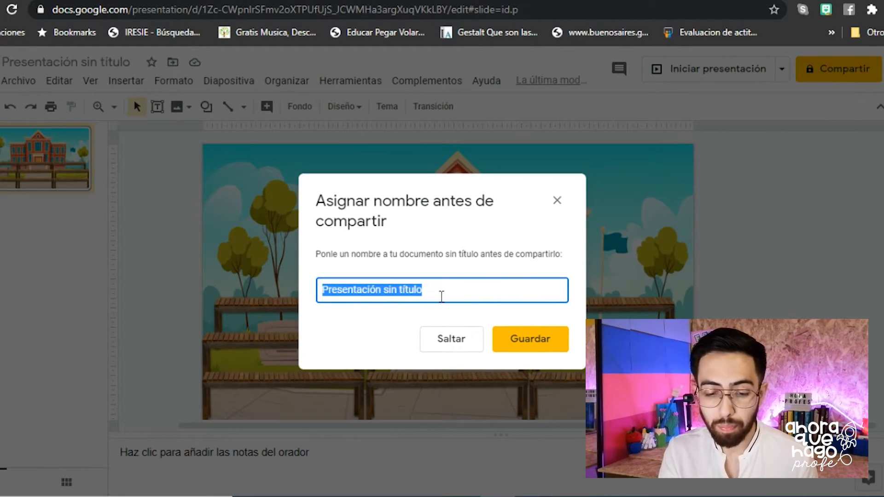
text(Fotog)
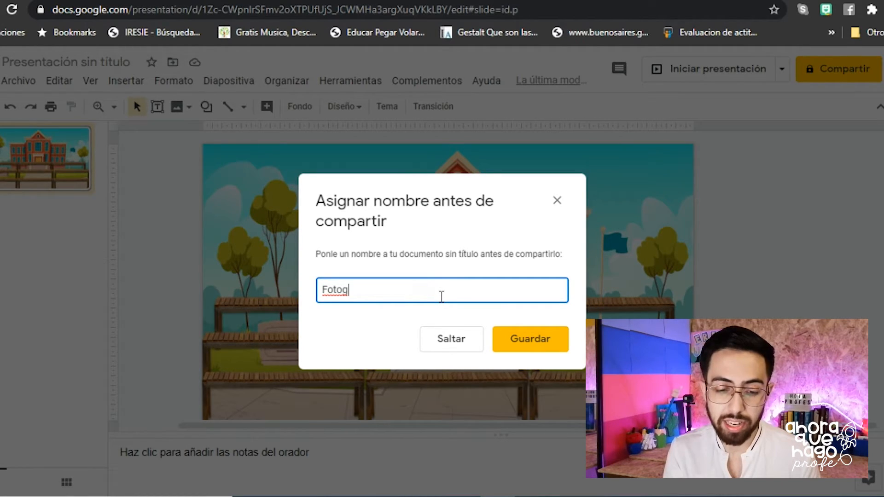
text(rafía grupal a distancia)
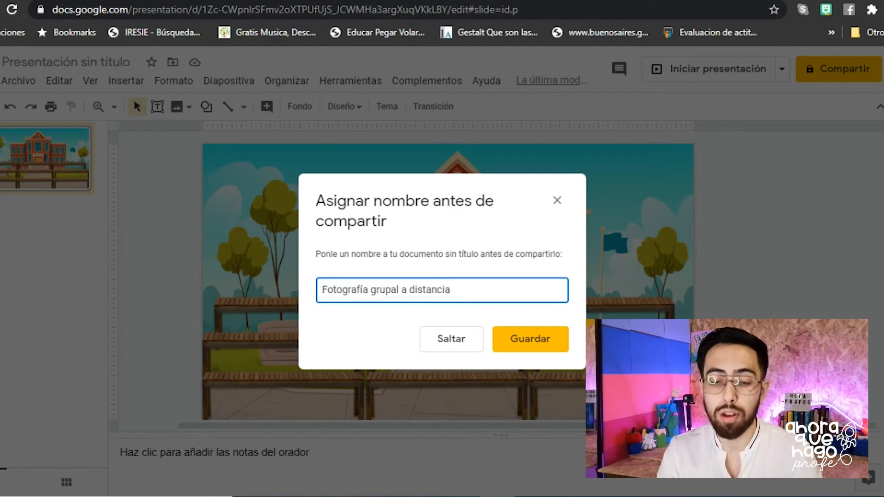
click(534, 352)
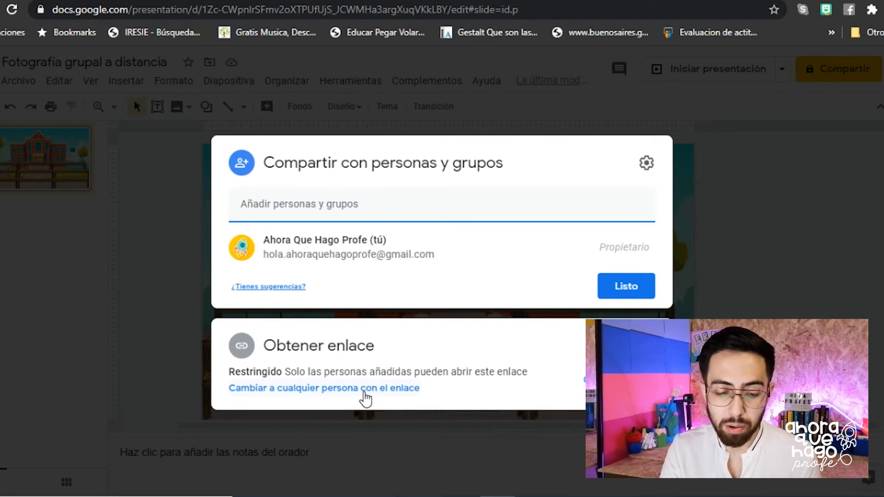
- Change link access to anyone with the link and give them the Editor role
click(363, 392)
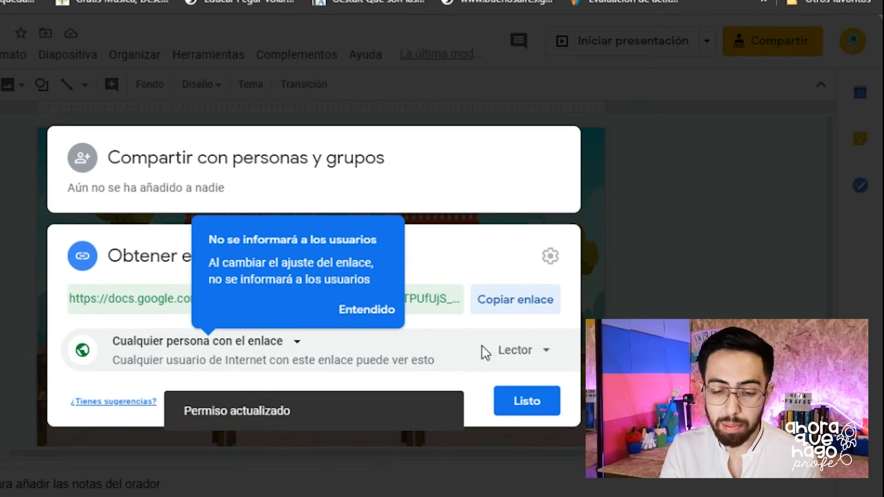
click(523, 354)
click(567, 471)
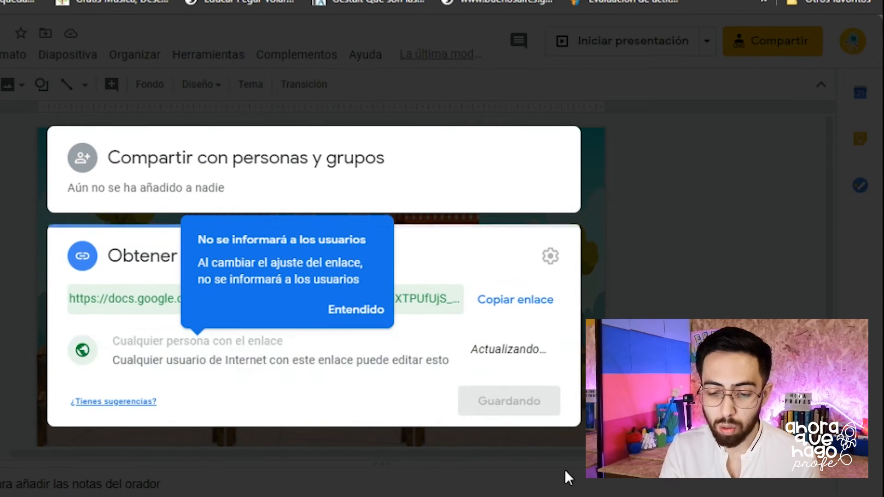
- Copy the presentation's sharing link, dismiss the link notice and finish the sharing settings
click(495, 305)
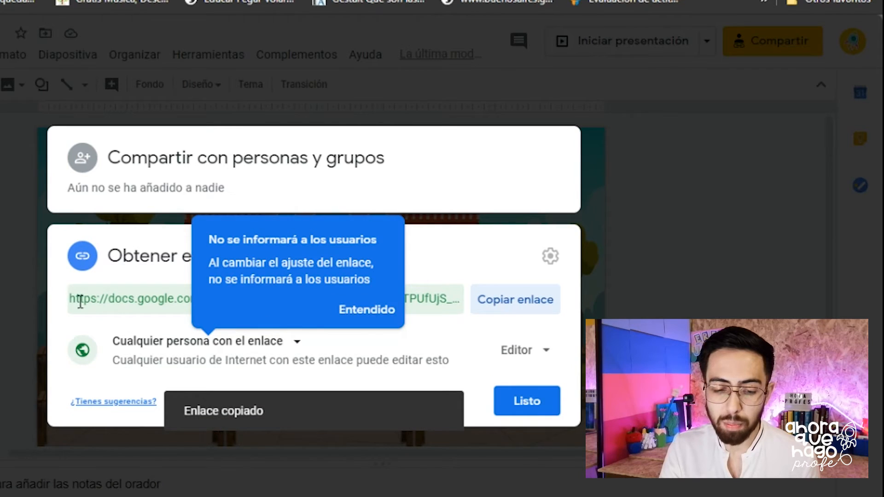
click(343, 312)
drag(71, 299, 509, 315)
click(511, 308)
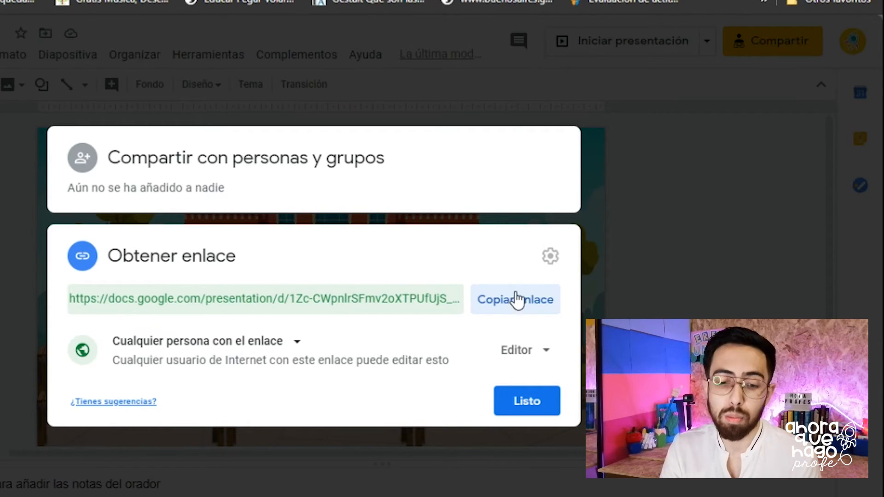
click(523, 399)
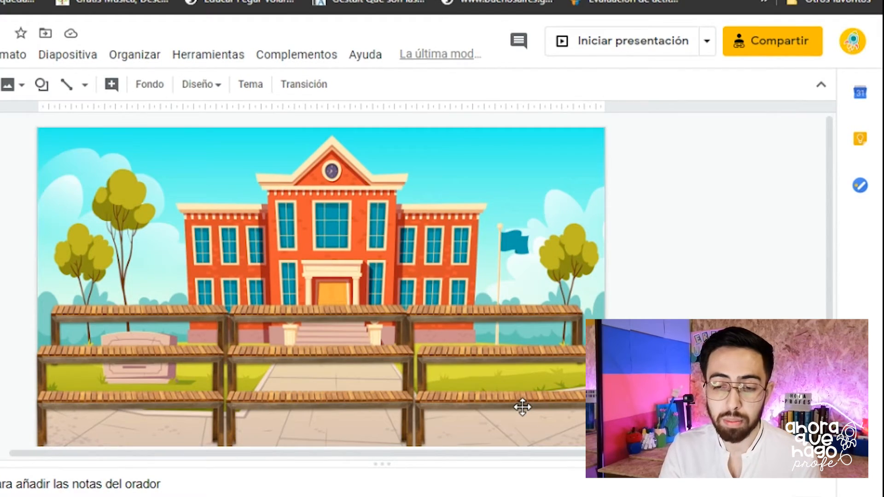